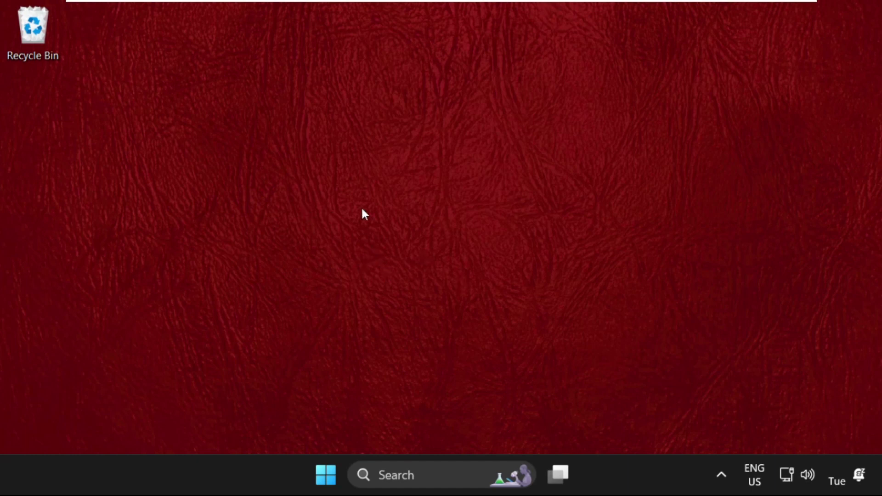
Launch Task Manager from the taskbar and bring up its Create new task dialog
{"action": "right_click", "coordinate": [204, 474]}
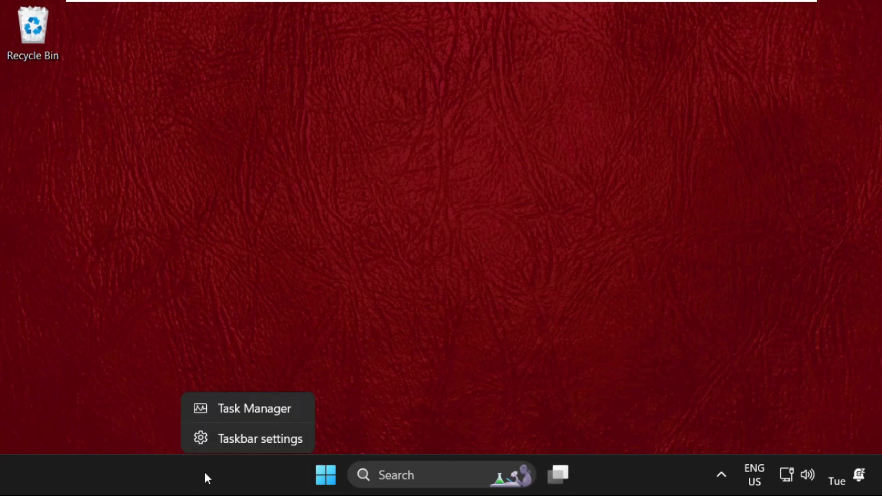
{"action": "left_click", "coordinate": [235, 409]}
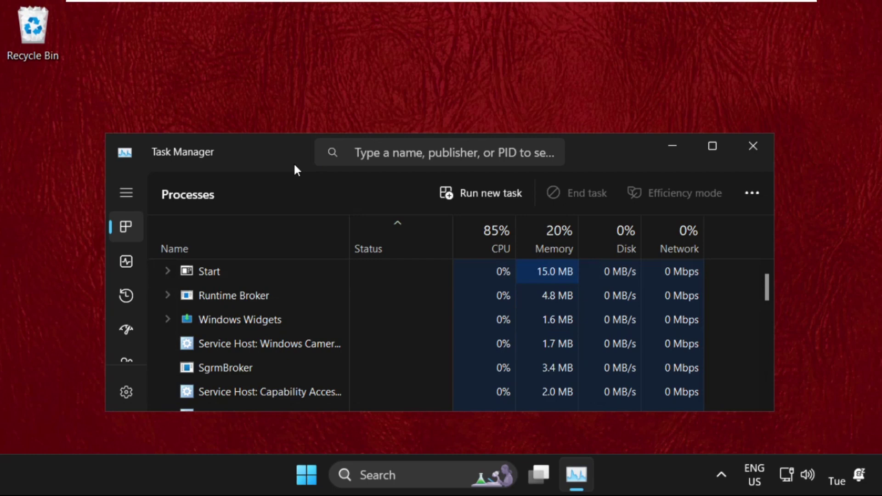
{"action": "left_click_drag", "start_coordinate": [296, 171], "coordinate": [301, 99]}
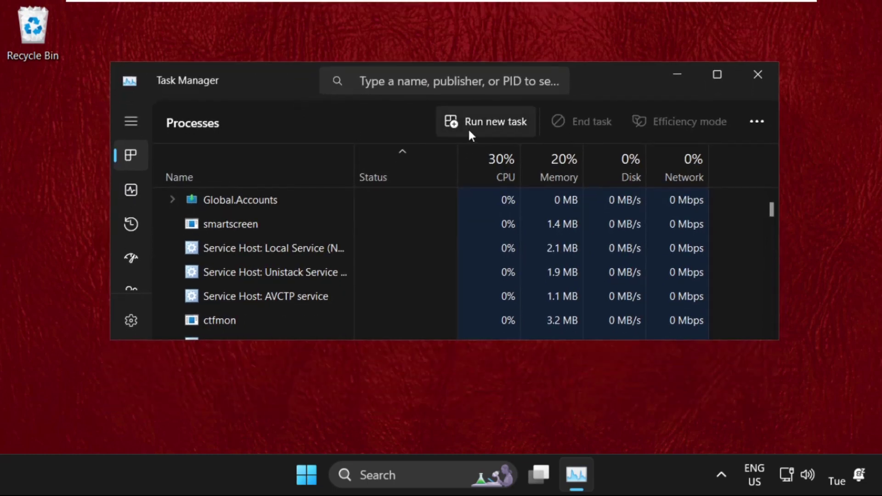
{"action": "left_click", "coordinate": [508, 128]}
{"action": "left_click_drag", "start_coordinate": [354, 83], "coordinate": [586, 211]}
Browse from This PC into Local Disk (C:) and open the Windows folder
{"action": "left_click", "coordinate": [615, 365]}
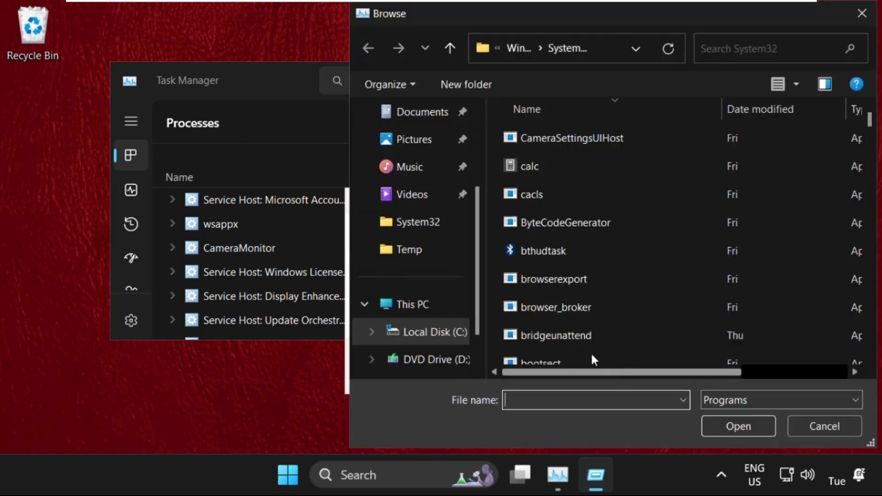
{"action": "left_click", "coordinate": [404, 314]}
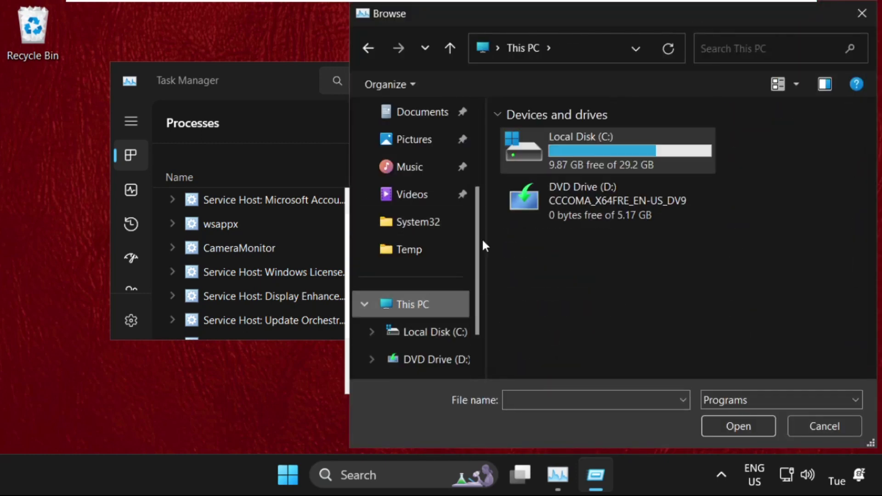
{"action": "double_click", "coordinate": [581, 154]}
{"action": "scroll", "coordinate": [577, 262], "scroll_direction": "down", "scroll_amount": 1}
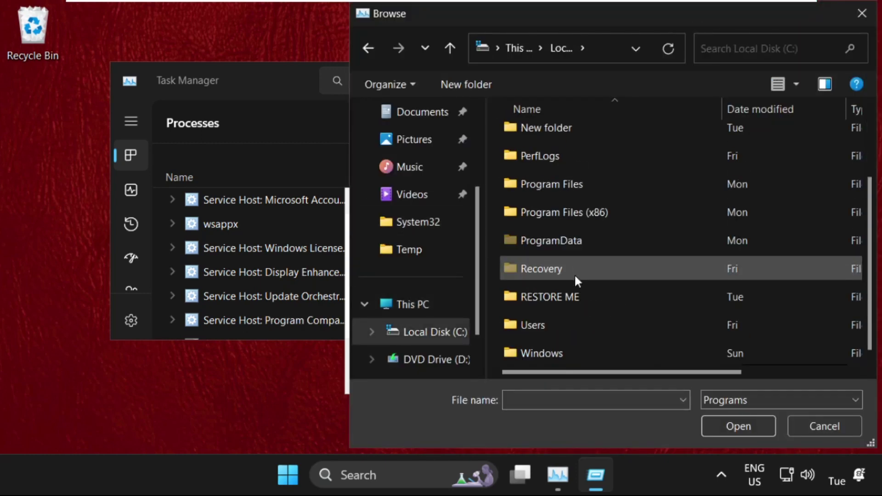
{"action": "double_click", "coordinate": [560, 357]}
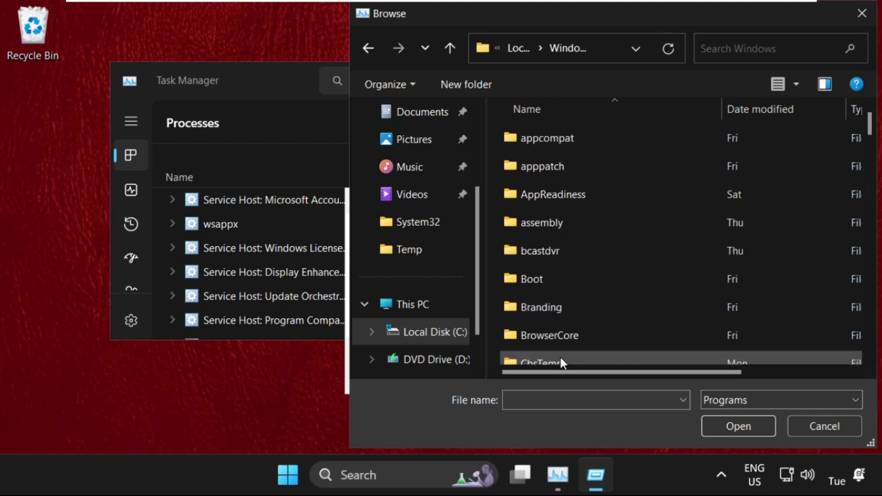
Open the System32 folder and select cmd as the program to run
{"action": "left_click", "coordinate": [551, 255]}
{"action": "scroll", "coordinate": [552, 257], "scroll_direction": "down", "scroll_amount": 15}
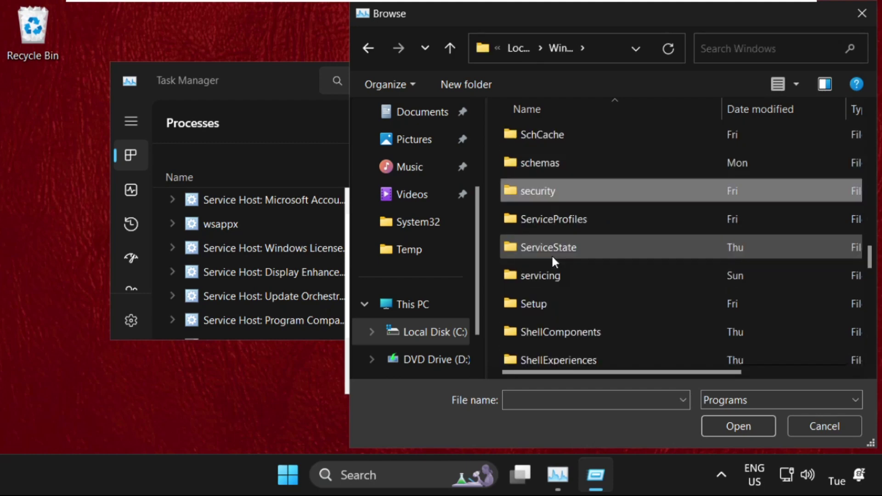
{"action": "scroll", "coordinate": [552, 257], "scroll_direction": "down", "scroll_amount": 1}
{"action": "left_click", "coordinate": [568, 211]}
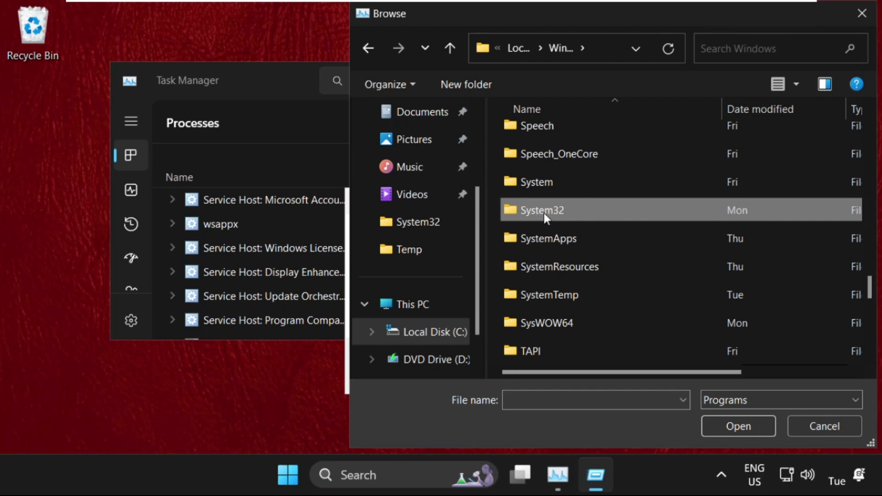
{"action": "double_click", "coordinate": [558, 210]}
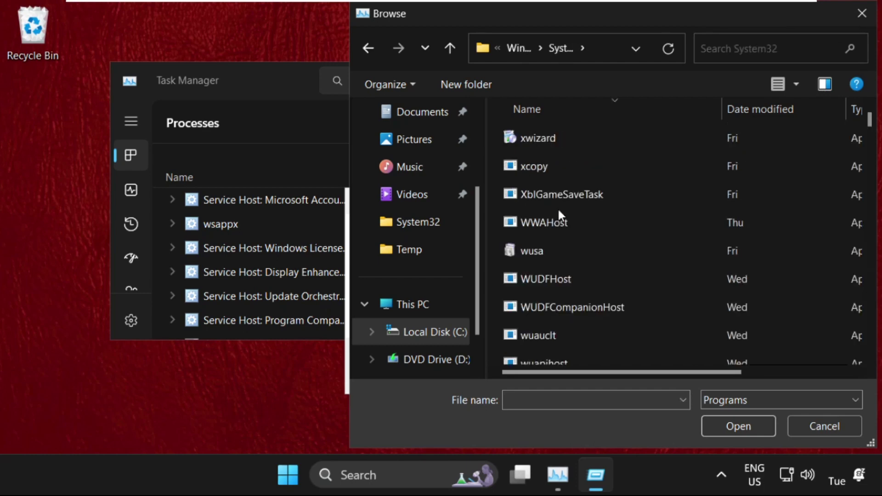
{"action": "left_click", "coordinate": [562, 220]}
{"action": "scroll", "coordinate": [562, 219], "scroll_direction": "down", "scroll_amount": 5}
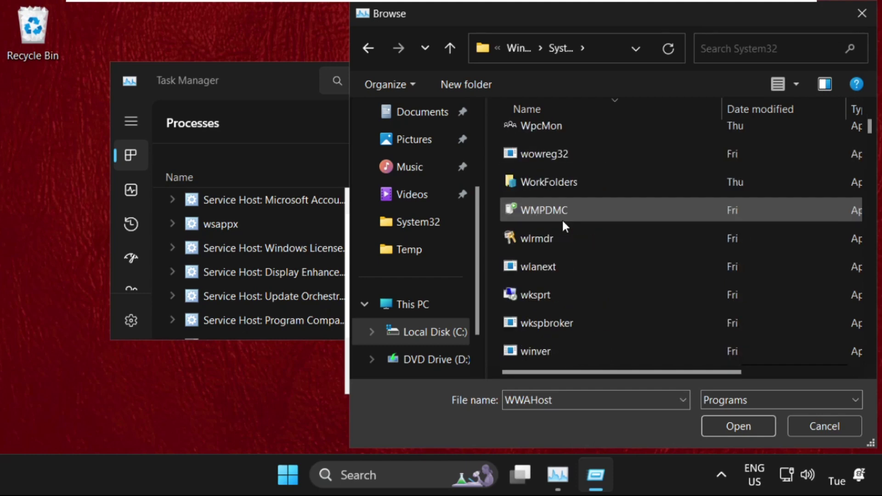
{"action": "type", "text": "curl"}
{"action": "scroll", "coordinate": [562, 218], "scroll_direction": "down", "scroll_amount": 5}
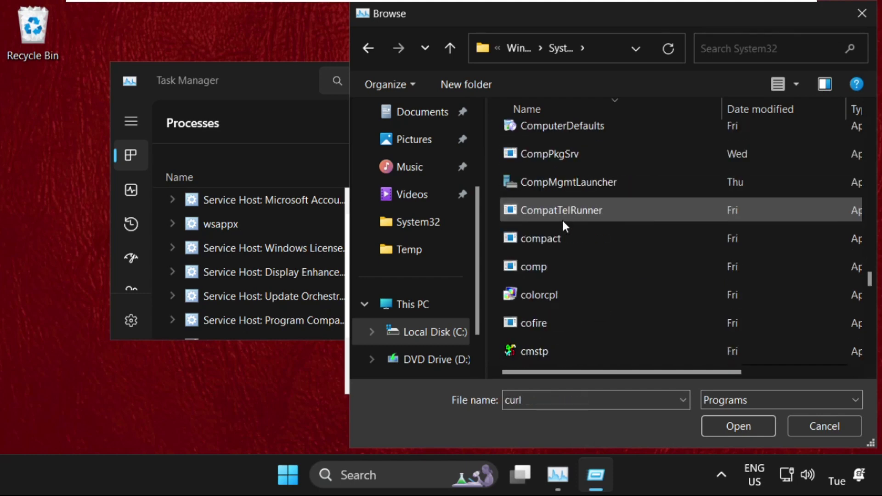
{"action": "scroll", "coordinate": [563, 221], "scroll_direction": "down", "scroll_amount": 3}
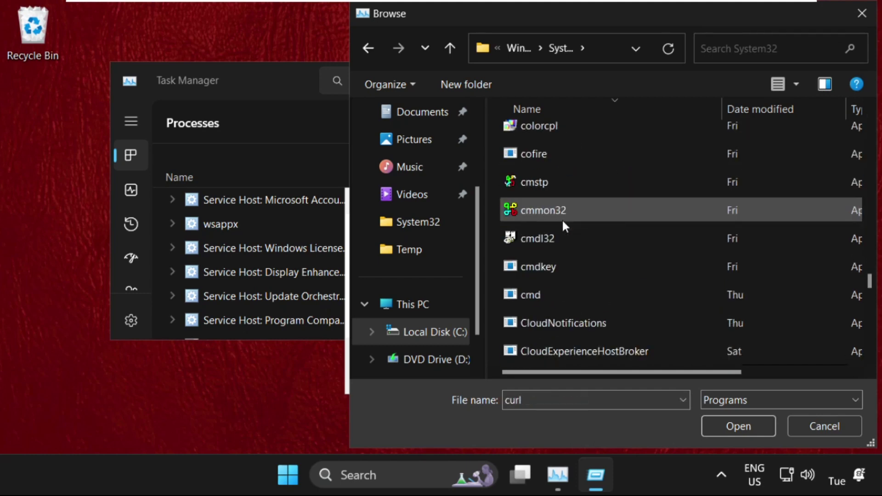
{"action": "left_click", "coordinate": [559, 303]}
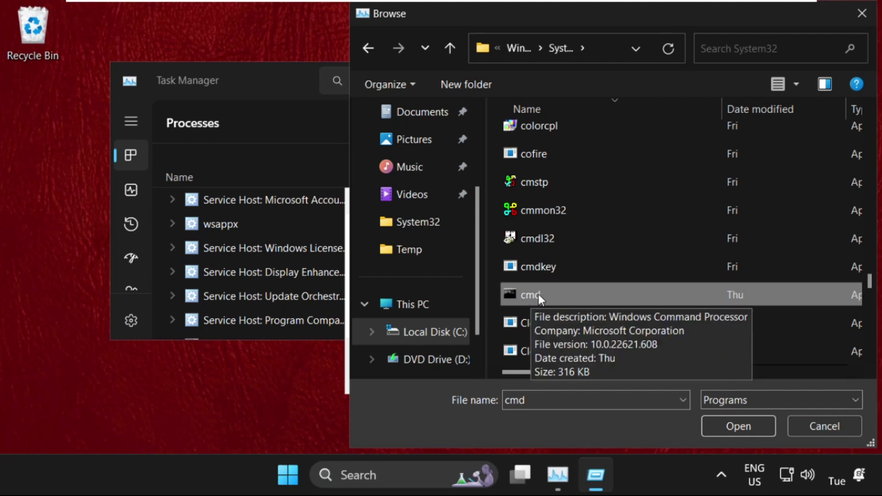
Run cmd.exe as a new task with administrative privileges enabled
{"action": "left_click", "coordinate": [727, 419]}
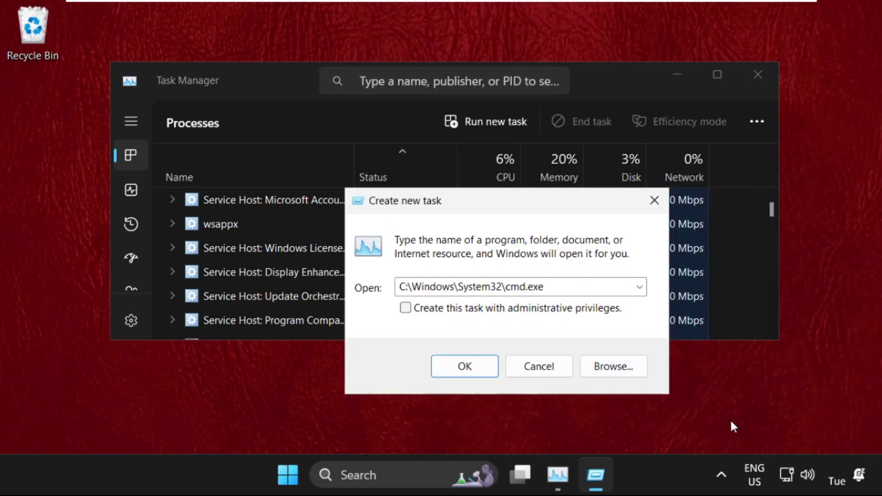
{"action": "left_click", "coordinate": [406, 309]}
{"action": "left_click", "coordinate": [479, 377]}
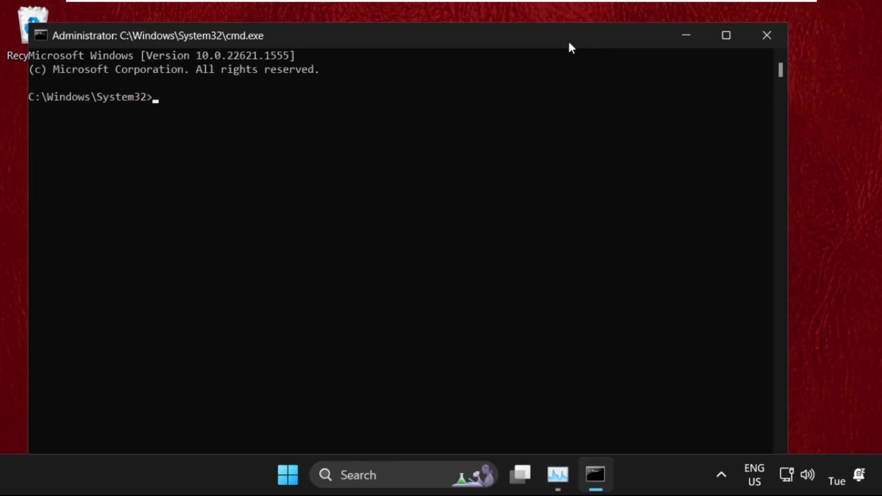
Close Task Manager and shrink and reposition the administrator command window
{"action": "left_click_drag", "start_coordinate": [568, 39], "coordinate": [610, 143]}
{"action": "left_click", "coordinate": [749, 72]}
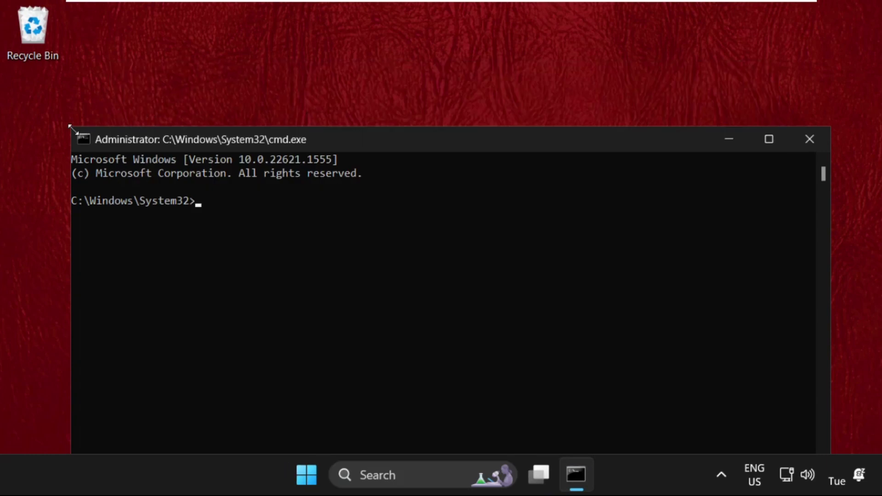
{"action": "left_click_drag", "start_coordinate": [72, 129], "coordinate": [170, 306]}
{"action": "left_click_drag", "start_coordinate": [289, 317], "coordinate": [257, 77]}
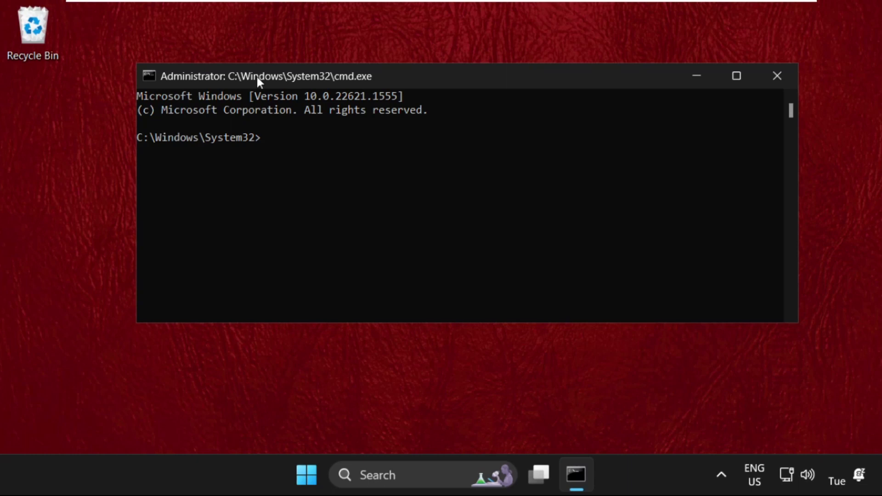
Type 'msdt.exe -d' at the administrator prompt, correcting the mistyped 'msdtexe'
{"action": "type", "text": "msdt"}
{"action": "type", "text": "exe"}
{"action": "key", "text": "BackSpace"}
{"action": "key", "text": "BackSpace"}
{"action": "key", "text": "BackSpace"}
{"action": "type", "text": ".exe -d -d"}
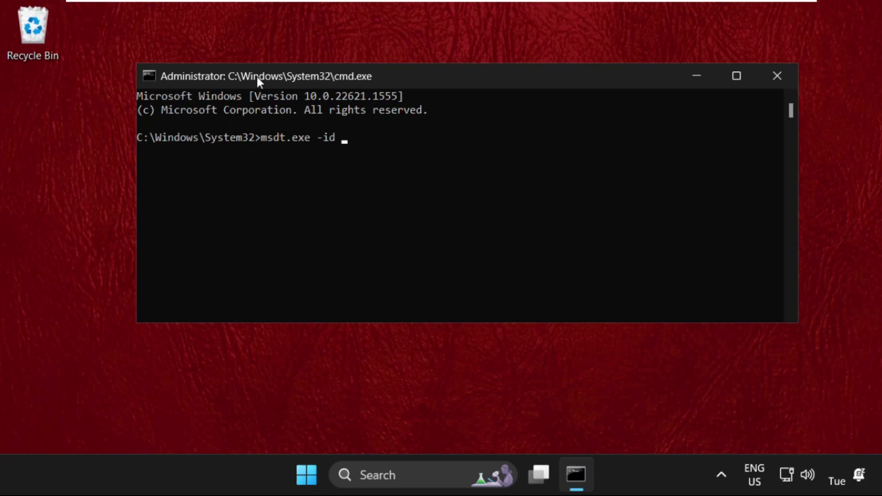
Run 'msdt.exe -id DeviceDiagontic' in Command Prompt to launch the device diagnostic troubleshooter
{"action": "type", "text": "ceDiagon"}
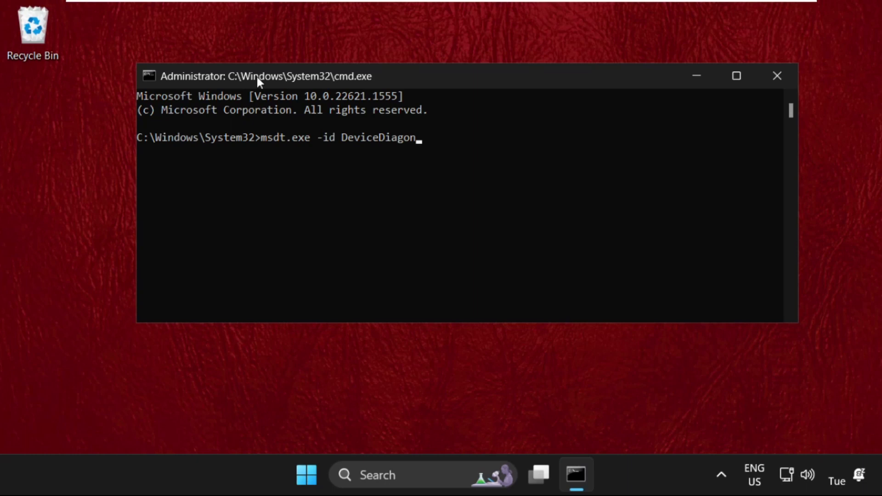
{"action": "type", "text": "tic"}
{"action": "key", "text": "Return"}
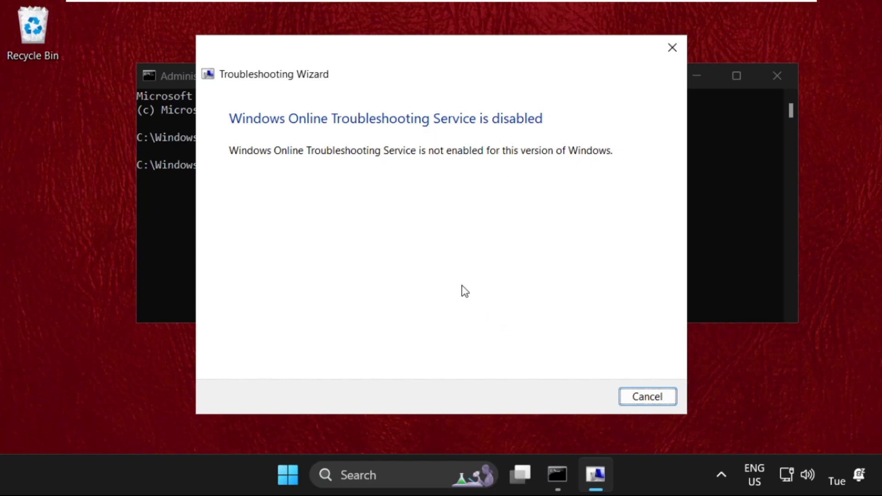
Dismiss the troubleshooting notice, close Command Prompt, and open Device Manager from search
{"action": "left_click", "coordinate": [637, 399]}
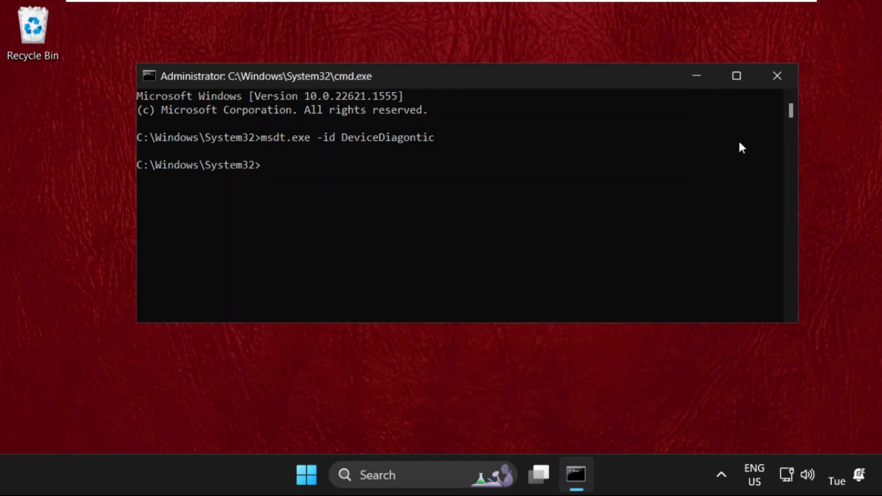
{"action": "left_click", "coordinate": [781, 73]}
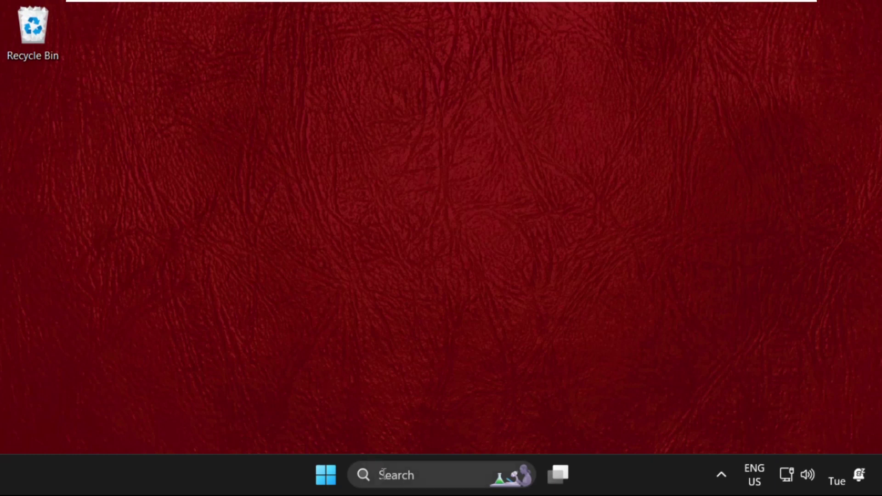
{"action": "left_click", "coordinate": [368, 473]}
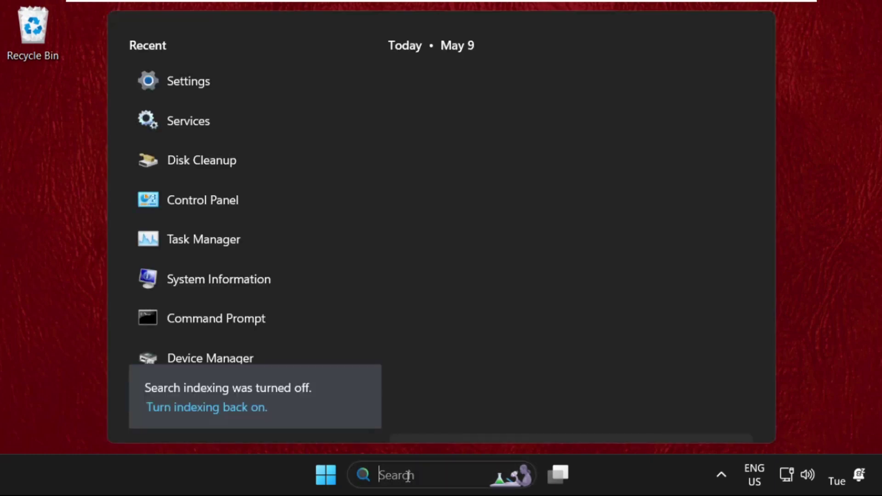
{"action": "type", "text": "device Managervice"}
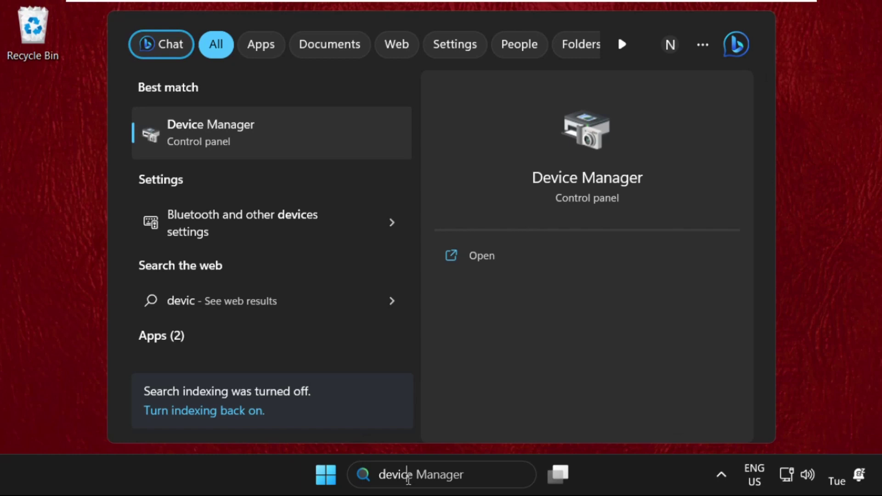
{"action": "left_click", "coordinate": [307, 139]}
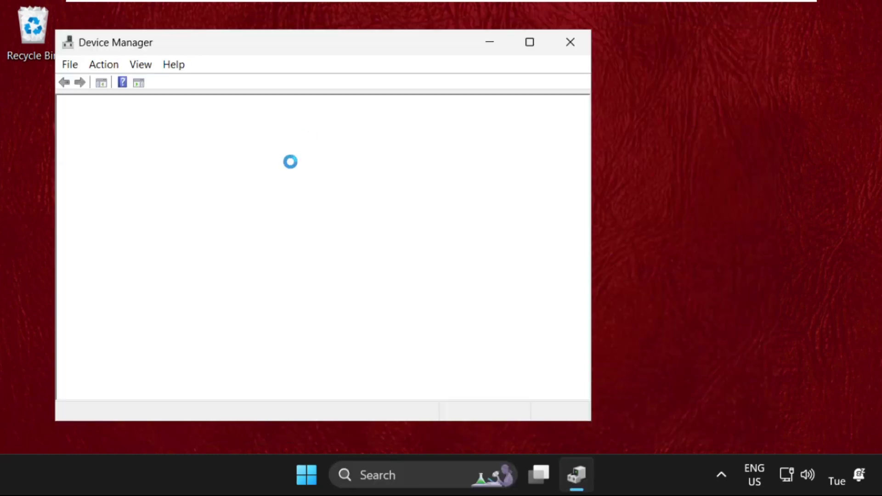
Expand Mice and other pointing devices to show two HID-compliant mice and a PS/2 mouse
{"action": "left_click_drag", "start_coordinate": [239, 53], "coordinate": [373, 57]}
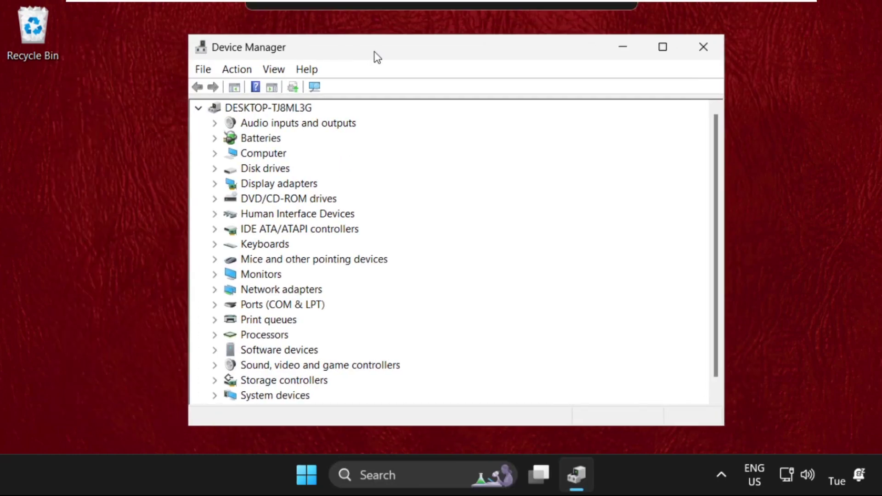
{"action": "left_click", "coordinate": [326, 260]}
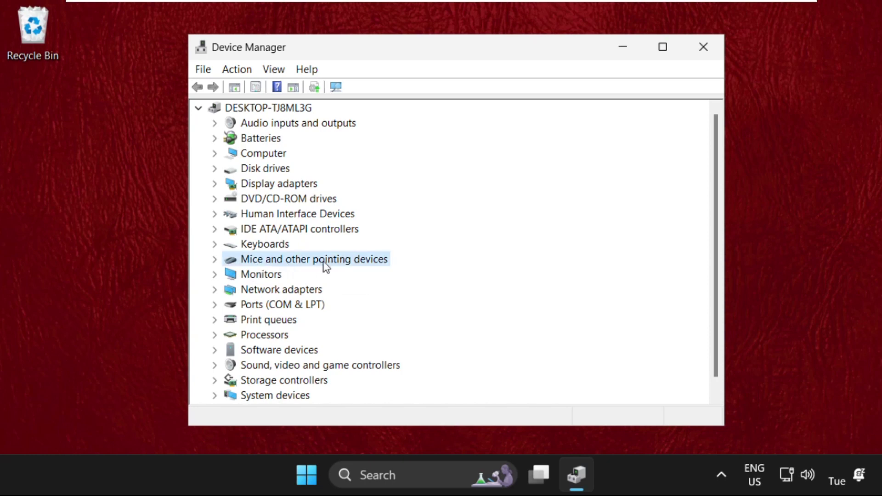
{"action": "left_click", "coordinate": [215, 259]}
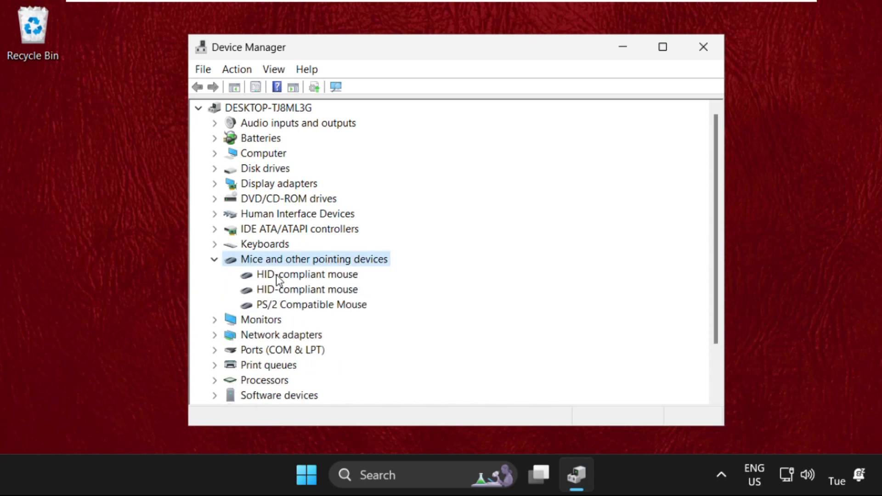
Auto-search for a driver update for the first HID-compliant mouse; the best driver is already installed
{"action": "right_click", "coordinate": [305, 278]}
{"action": "left_click", "coordinate": [355, 378]}
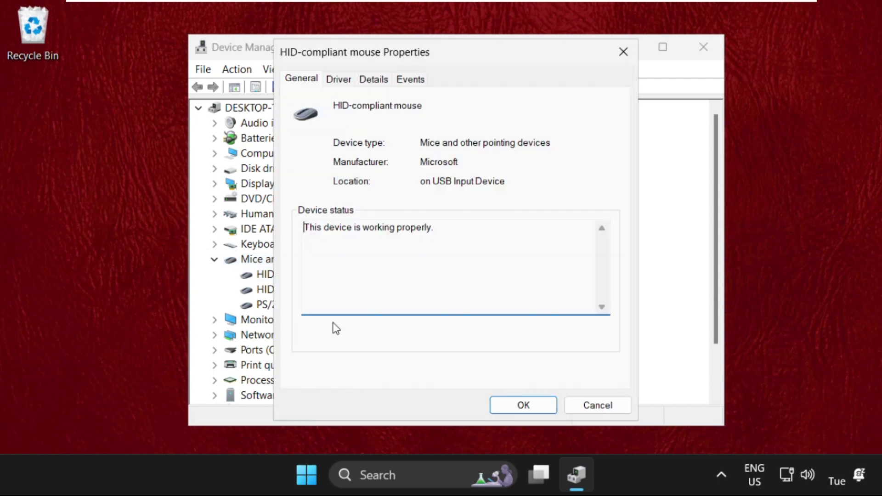
{"action": "left_click", "coordinate": [339, 79]}
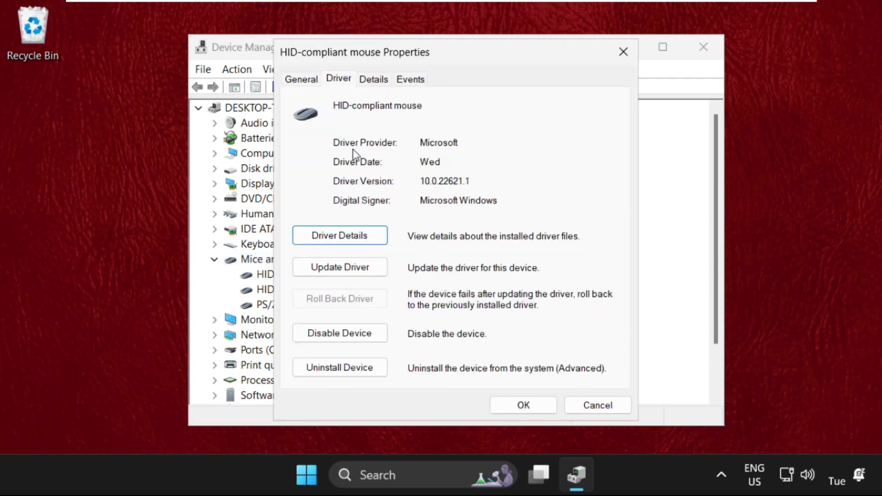
{"action": "left_click", "coordinate": [347, 273]}
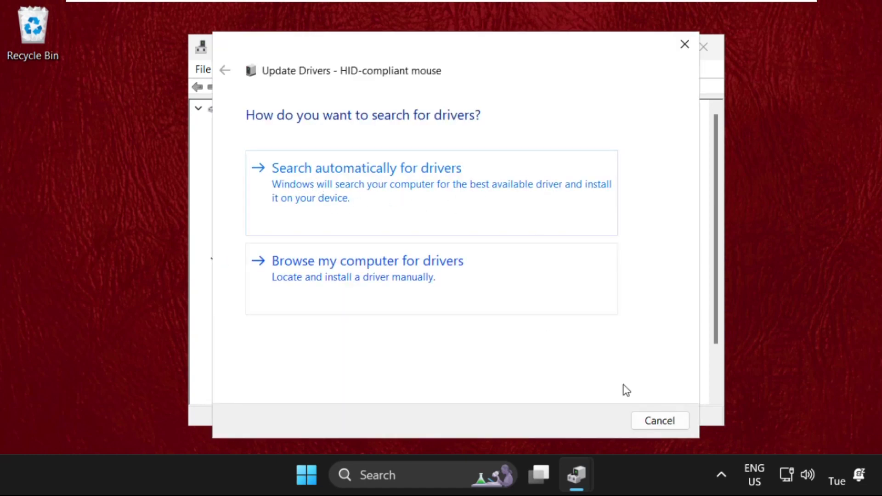
{"action": "left_click", "coordinate": [377, 193]}
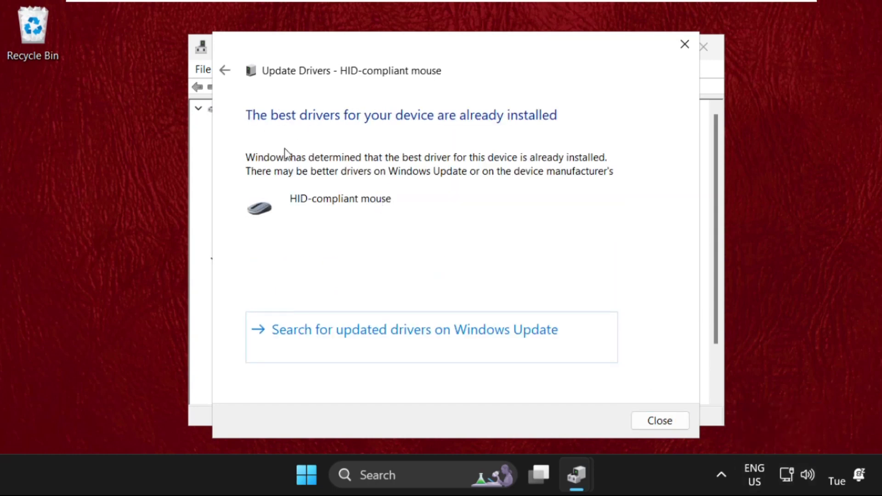
{"action": "left_click", "coordinate": [685, 45]}
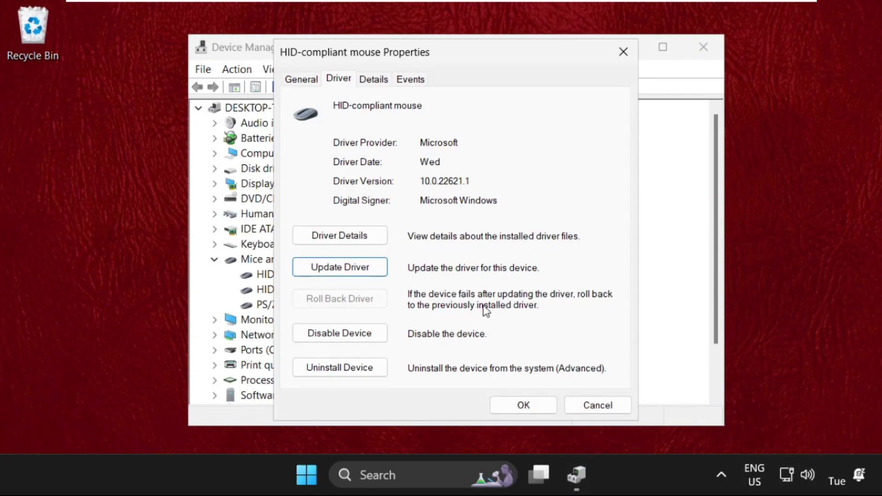
{"action": "left_click", "coordinate": [526, 404]}
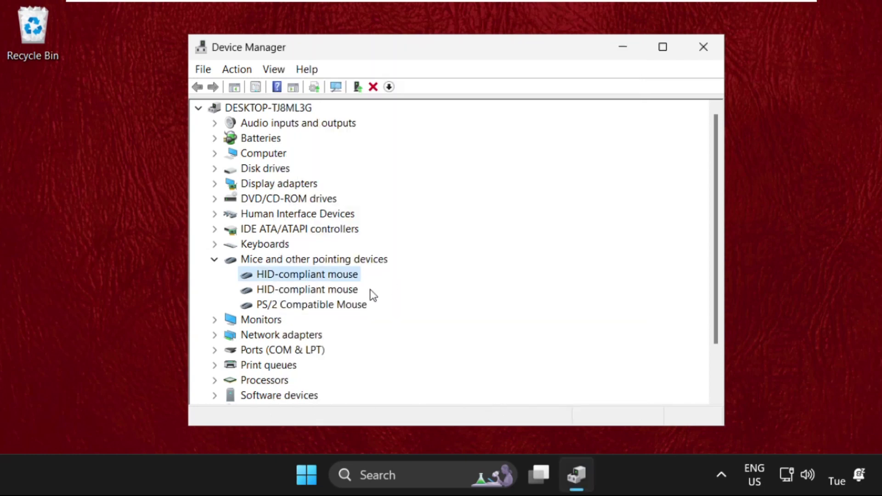
Close Device Manager and open Control Panel from the taskbar search
{"action": "left_click", "coordinate": [707, 52]}
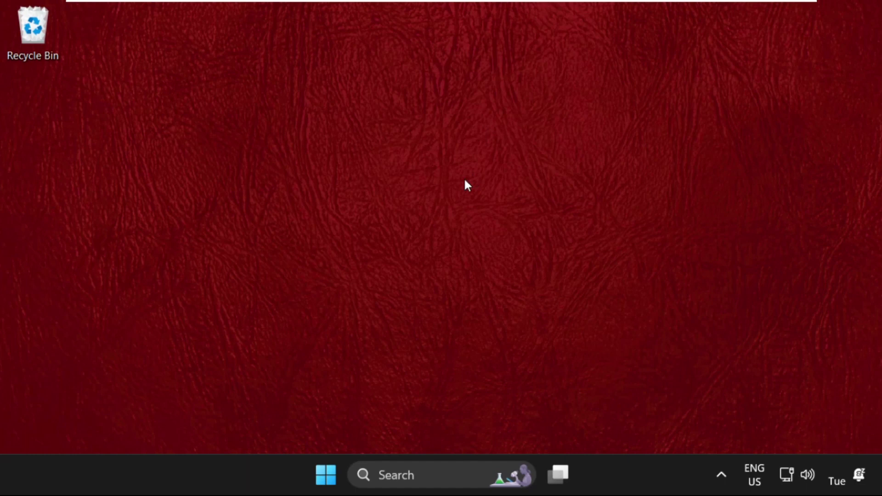
{"action": "right_click", "coordinate": [320, 468]}
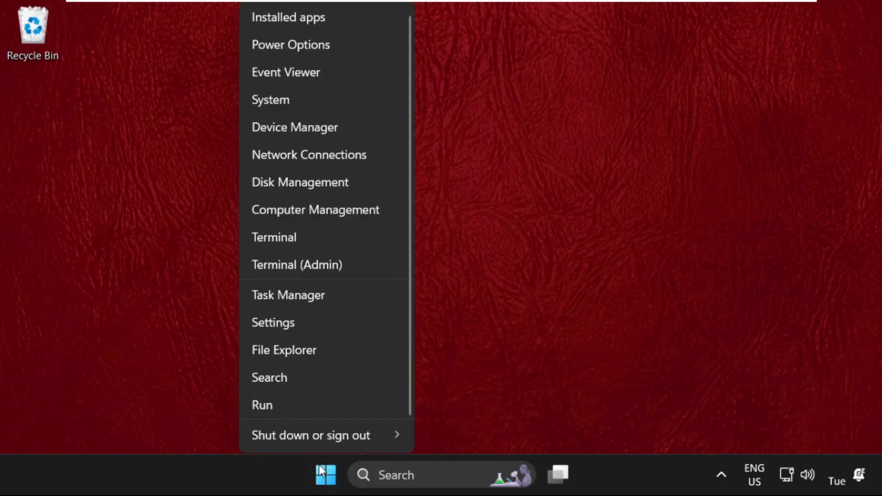
{"action": "left_click", "coordinate": [391, 469]}
{"action": "left_click", "coordinate": [394, 467]}
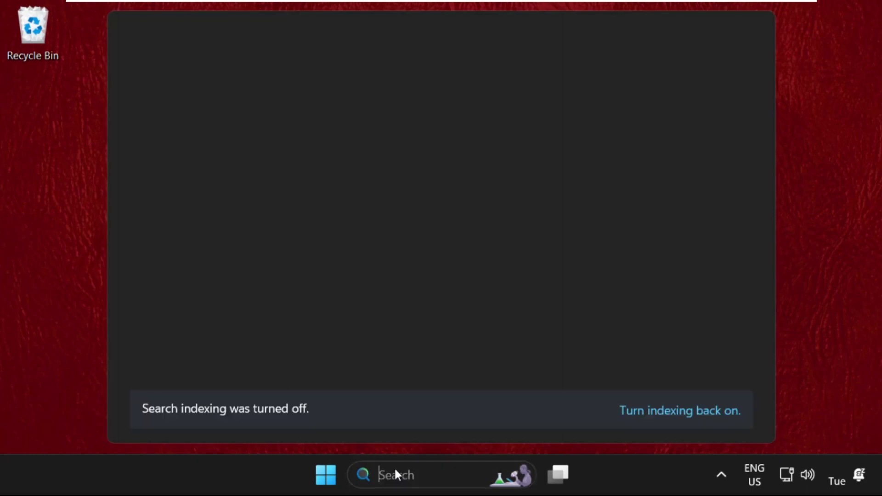
{"action": "type", "text": "control Panelontr"}
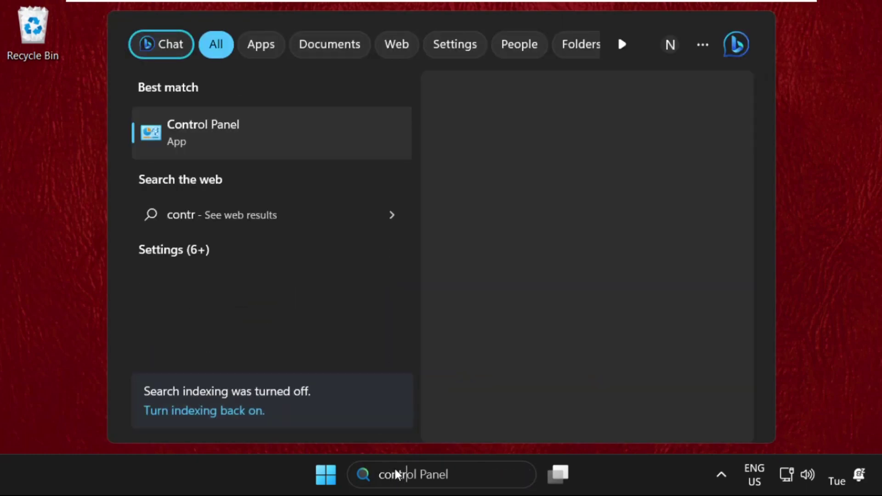
{"action": "left_click", "coordinate": [220, 124]}
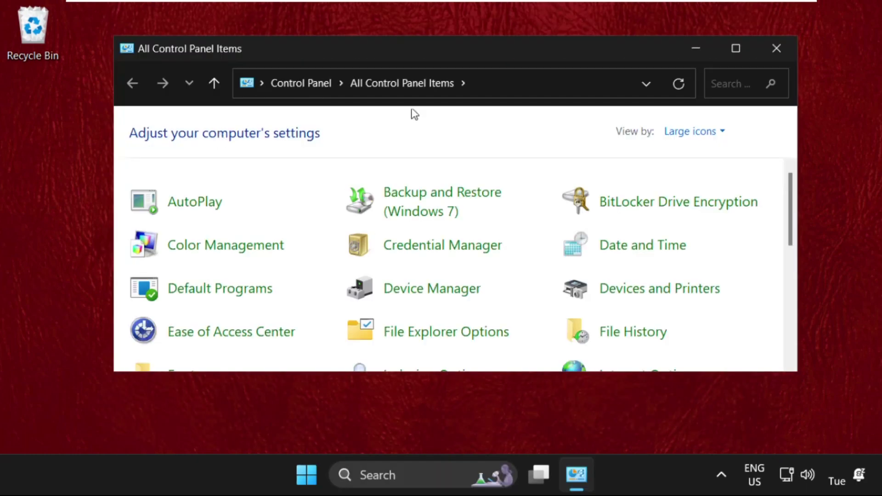
Maximize Control Panel and keep All Control Panel Items viewed as Large icons
{"action": "double_click", "coordinate": [617, 48]}
{"action": "scroll", "coordinate": [636, 175], "scroll_direction": "down", "scroll_amount": 3}
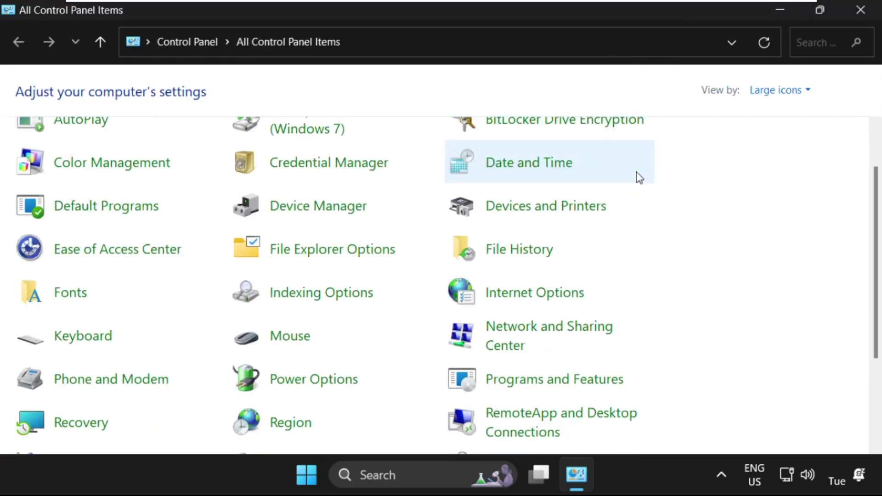
{"action": "scroll", "coordinate": [638, 180], "scroll_direction": "down", "scroll_amount": 2}
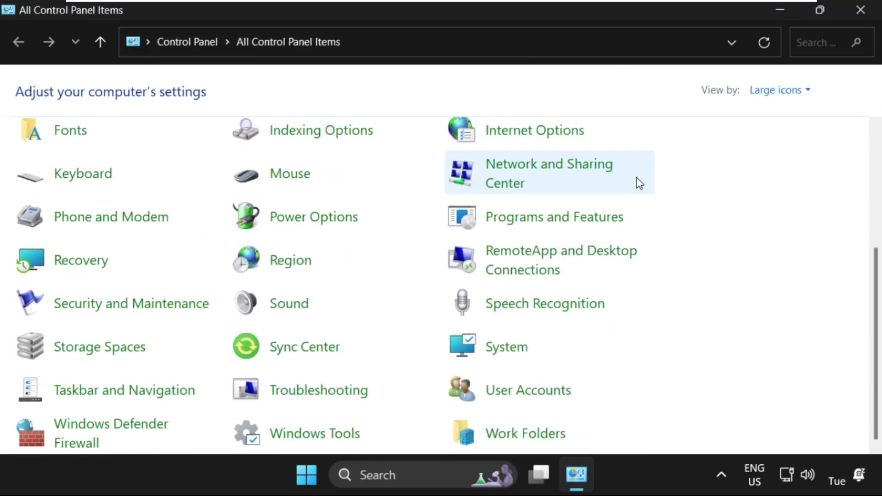
{"action": "scroll", "coordinate": [640, 183], "scroll_direction": "up", "scroll_amount": 4}
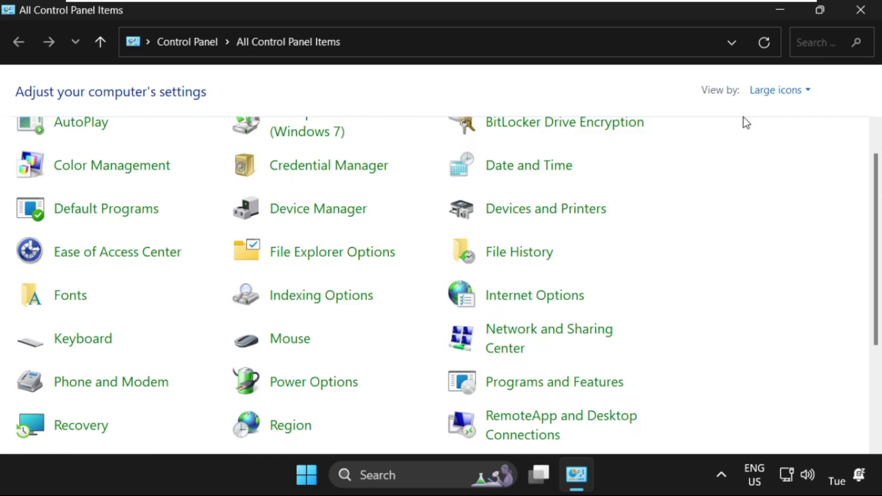
{"action": "left_click", "coordinate": [753, 90]}
{"action": "left_click", "coordinate": [785, 134]}
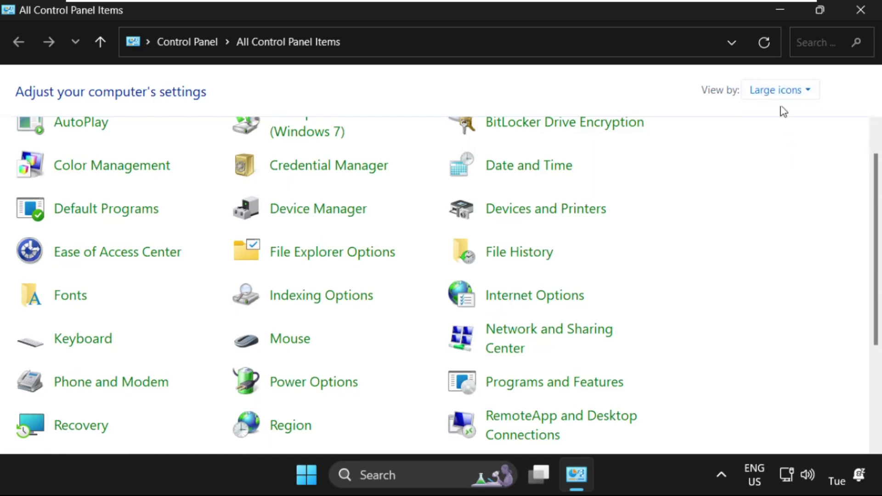
In Mouse Properties, enable pointer trails set to Short and apply
{"action": "left_click", "coordinate": [289, 340]}
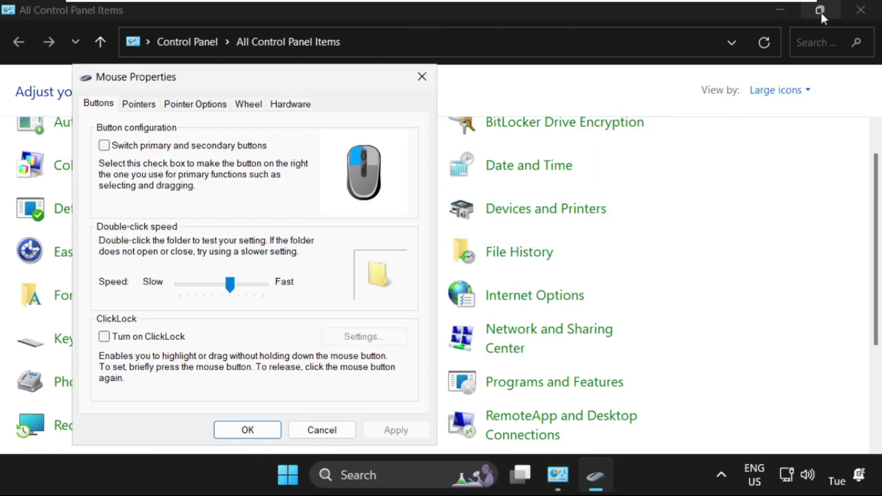
{"action": "left_click", "coordinate": [860, 10]}
{"action": "left_click_drag", "start_coordinate": [215, 87], "coordinate": [401, 44]}
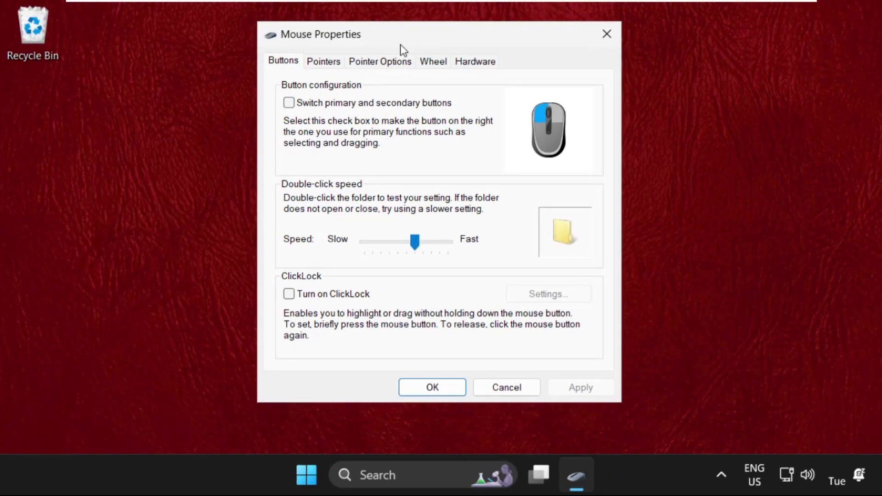
{"action": "left_click", "coordinate": [385, 63]}
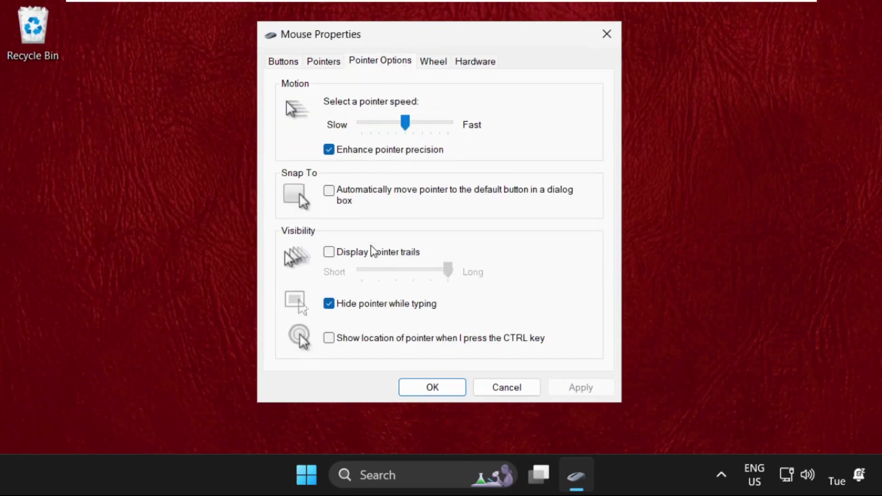
{"action": "left_click", "coordinate": [333, 255]}
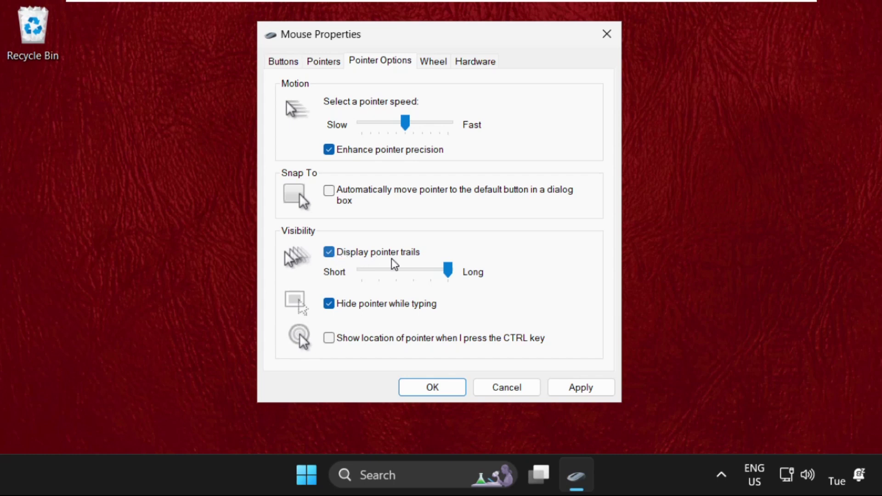
{"action": "left_click_drag", "start_coordinate": [452, 273], "coordinate": [320, 279]}
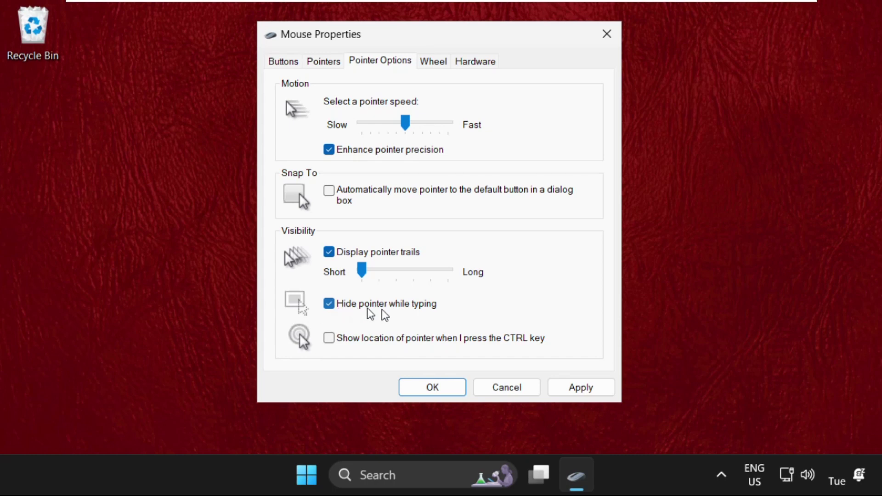
{"action": "left_click", "coordinate": [580, 387]}
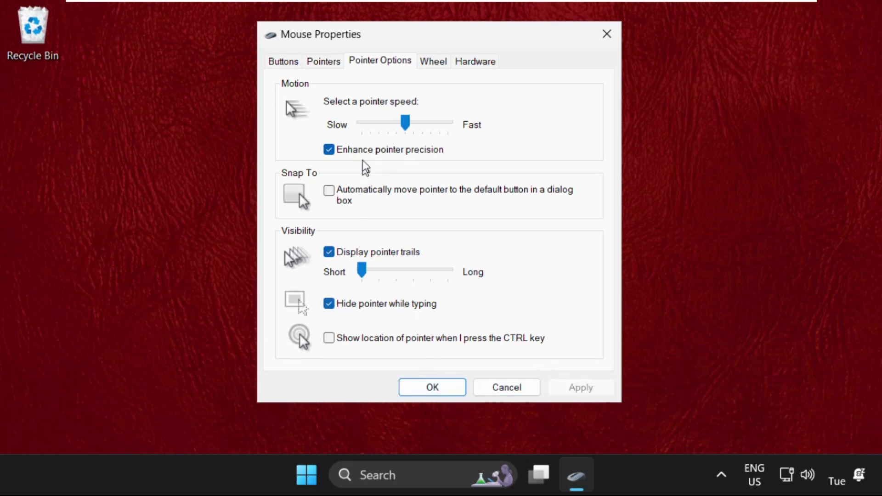
Restore the default Normal Select pointer, confirm Mouse Properties, and refresh the desktop
{"action": "left_click", "coordinate": [321, 59]}
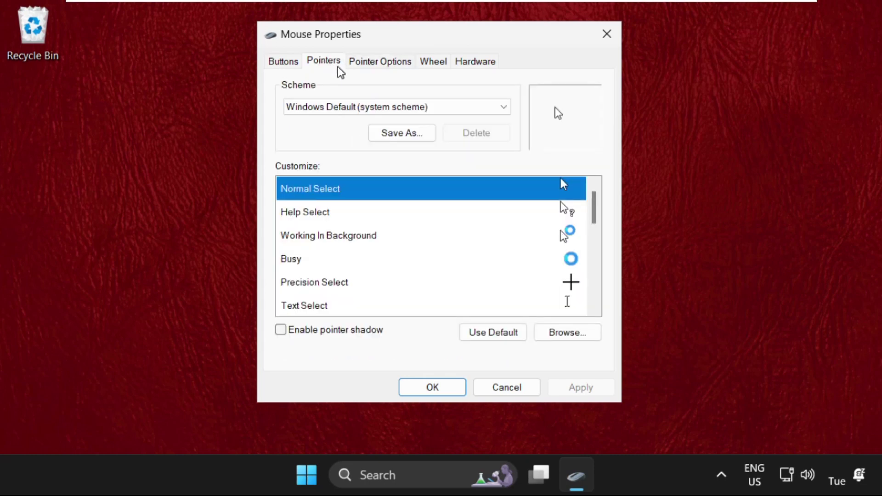
{"action": "left_click", "coordinate": [497, 338]}
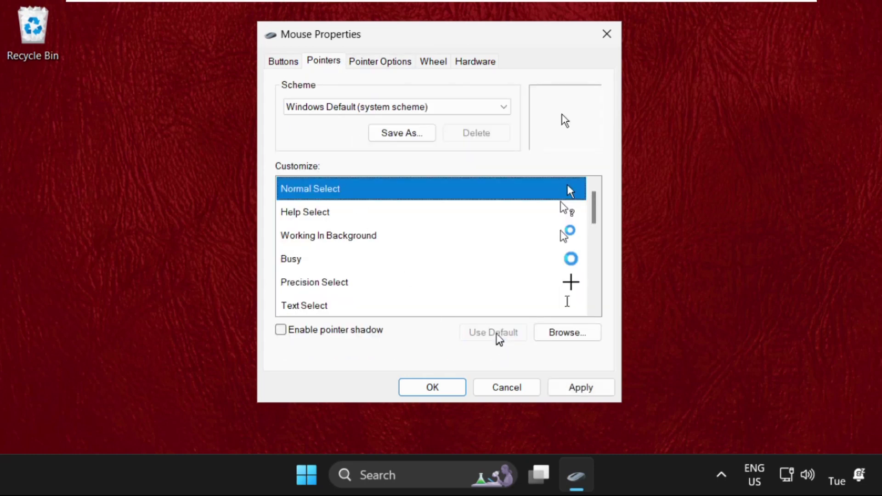
{"action": "left_click", "coordinate": [575, 387]}
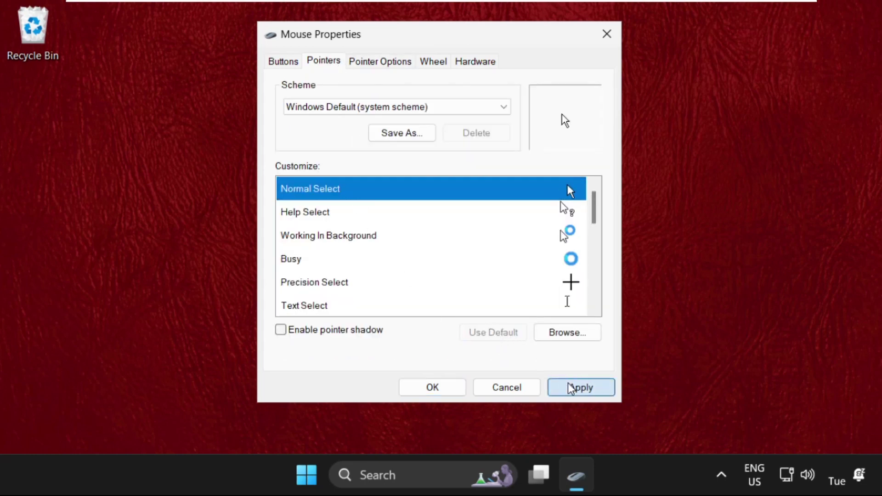
{"action": "left_click", "coordinate": [448, 390]}
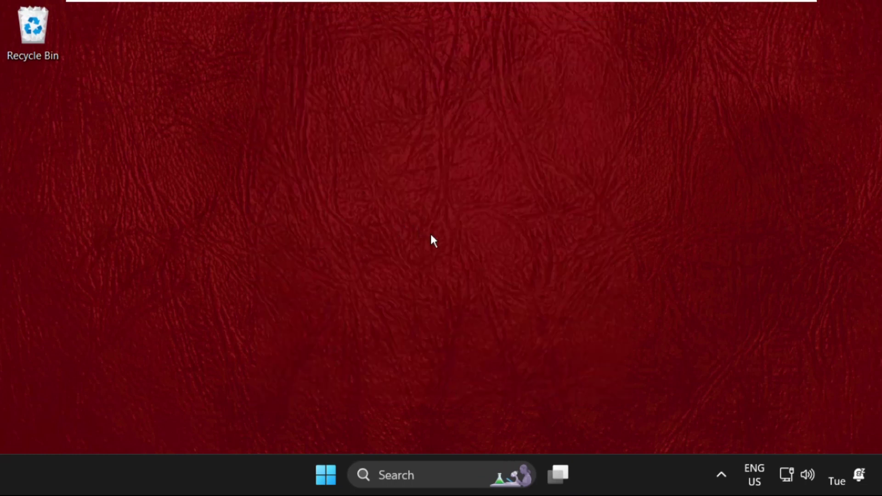
{"action": "right_click", "coordinate": [393, 179]}
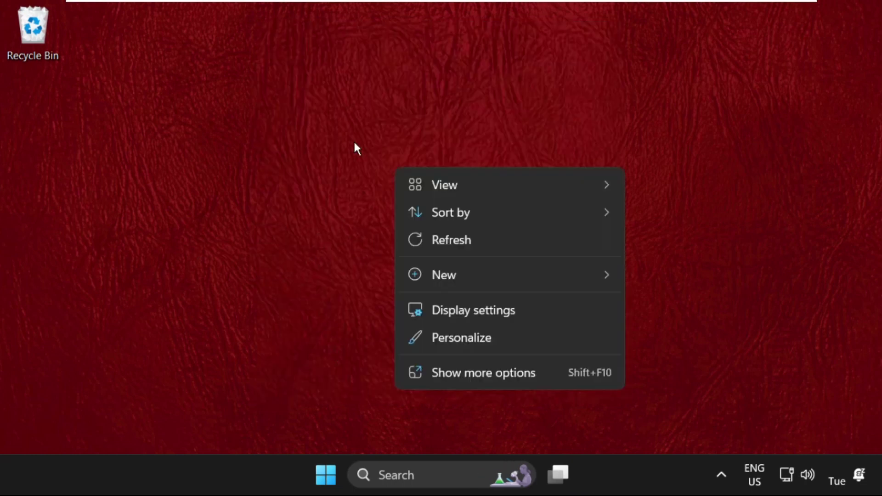
{"action": "left_click", "coordinate": [450, 239]}
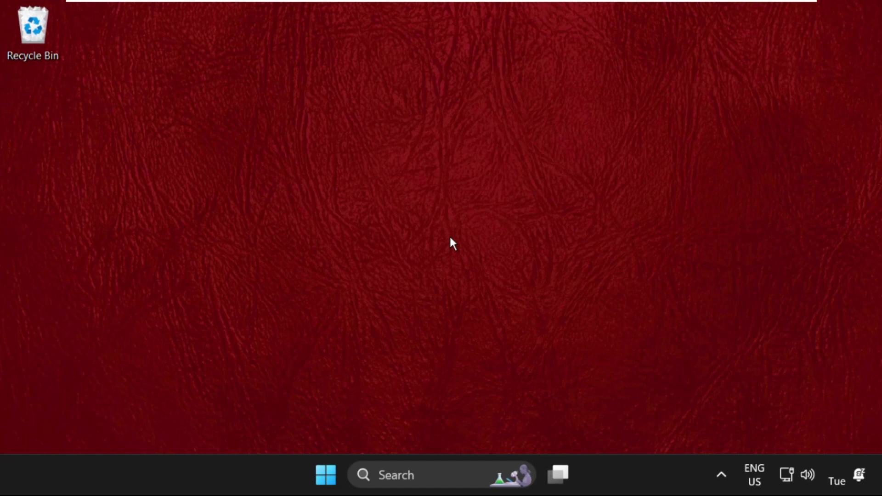